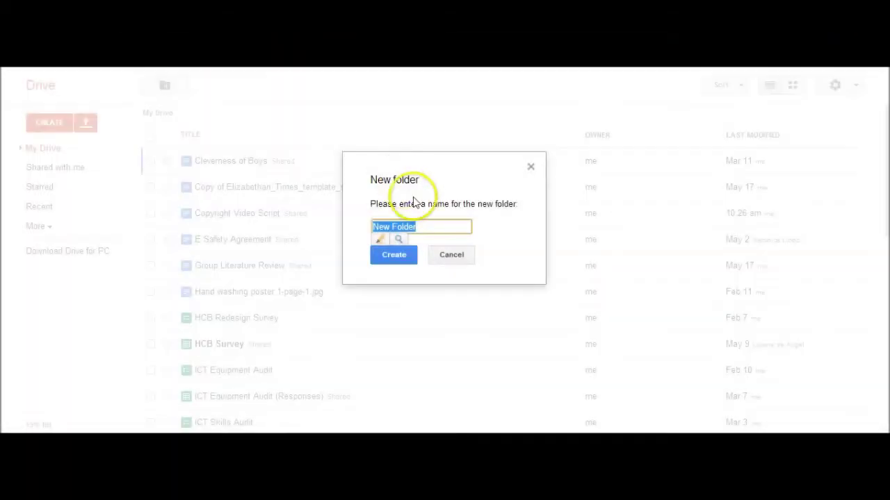
# Create a folder named Term 1 and move the Cleverness of Boys document into it.
pyautogui.write('Term 1')
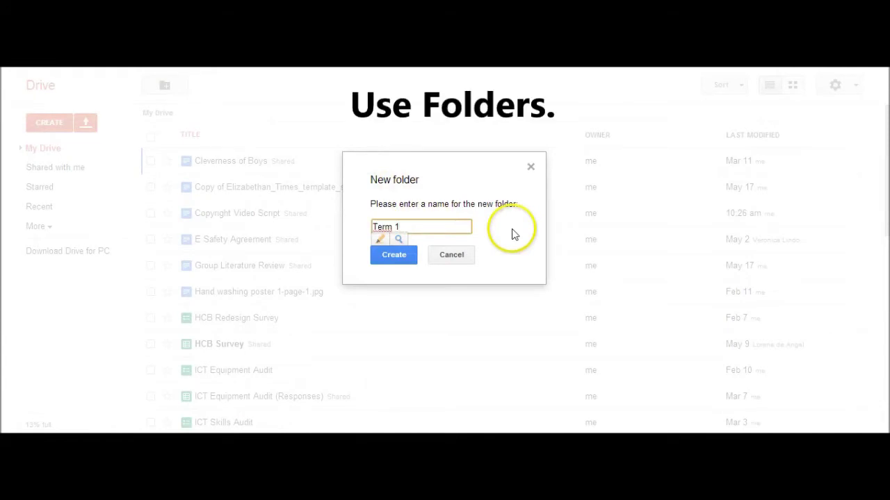
pyautogui.click(394, 255)
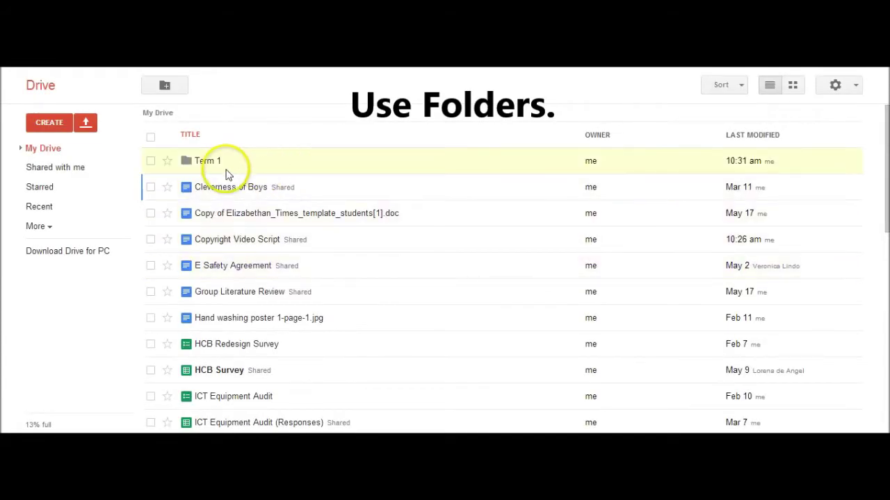
pyautogui.moveTo(219, 185); pyautogui.dragTo(207, 162)
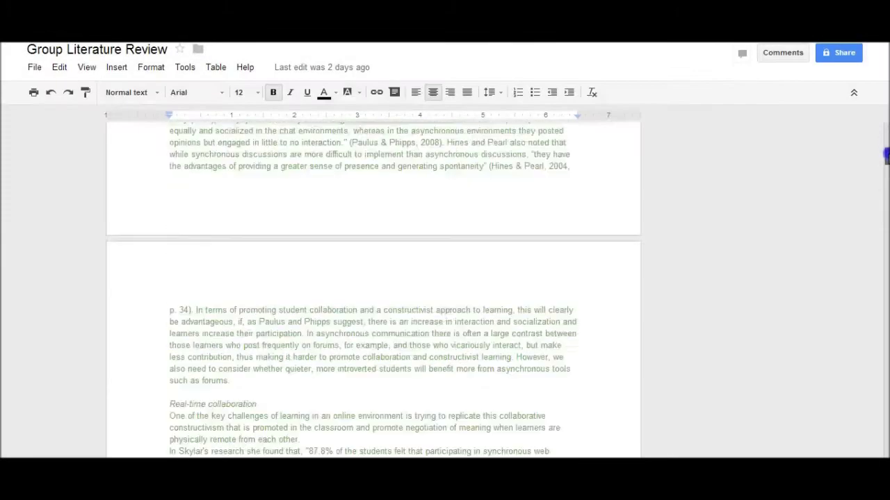
# Open the Group Literature Review document's sharing settings and bring up the options for adding people.
pyautogui.moveTo(886, 155); pyautogui.dragTo(886, 119)
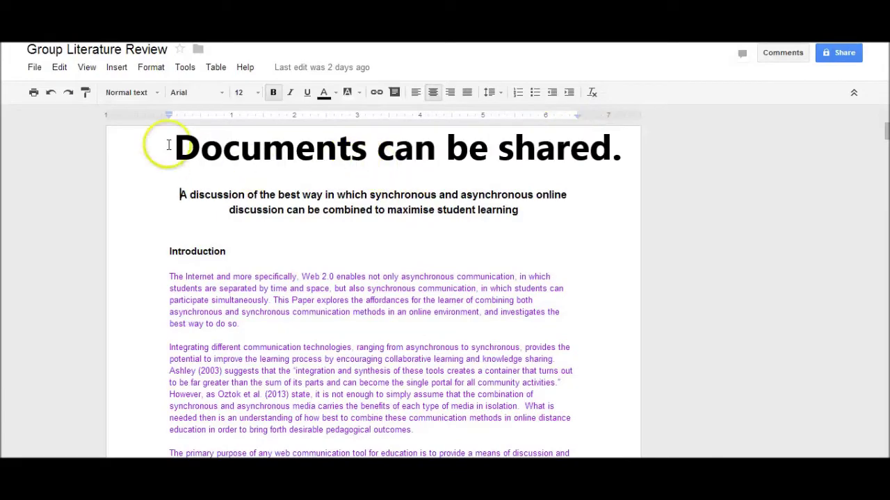
pyautogui.click(35, 68)
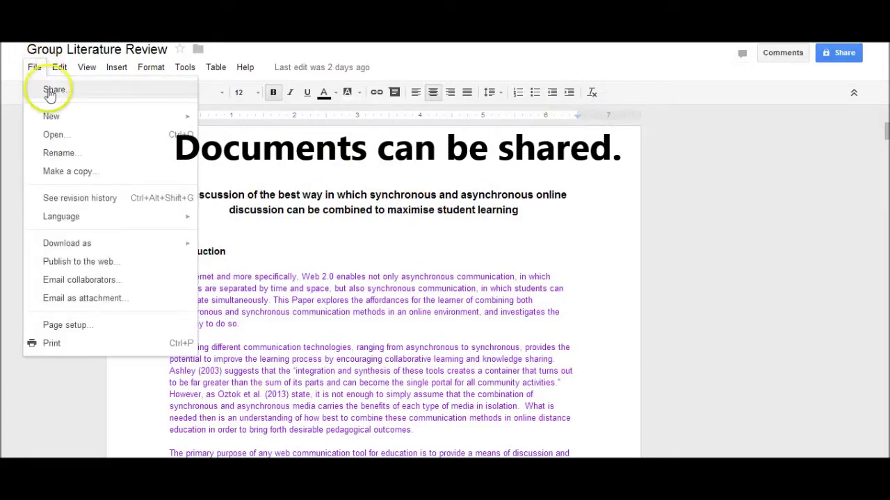
pyautogui.click(49, 88)
pyautogui.moveTo(605, 185); pyautogui.dragTo(621, 228)
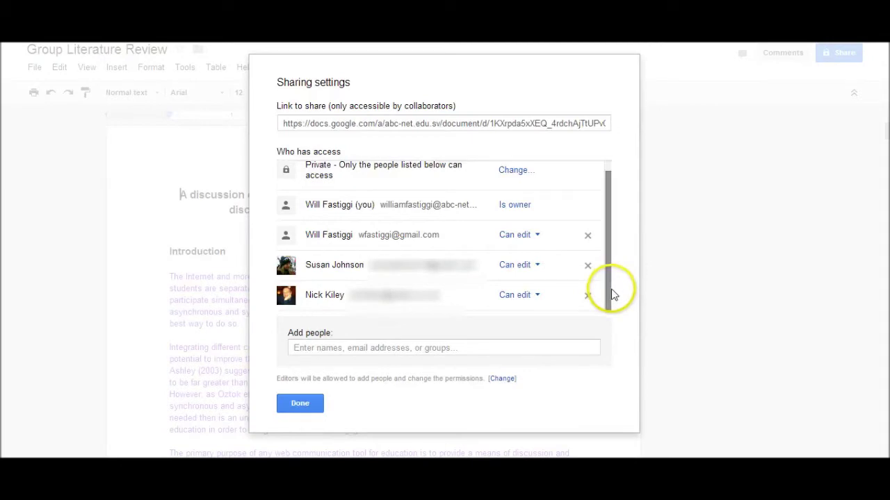
pyautogui.click(547, 348)
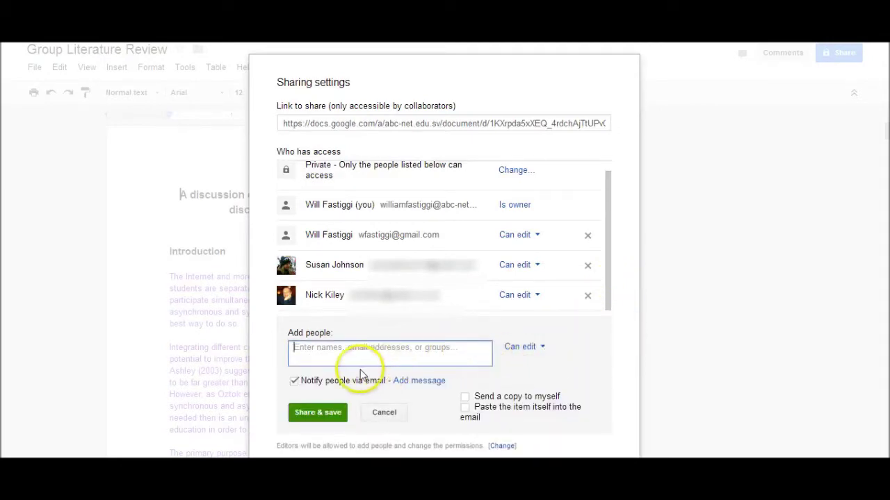
pyautogui.click(464, 356)
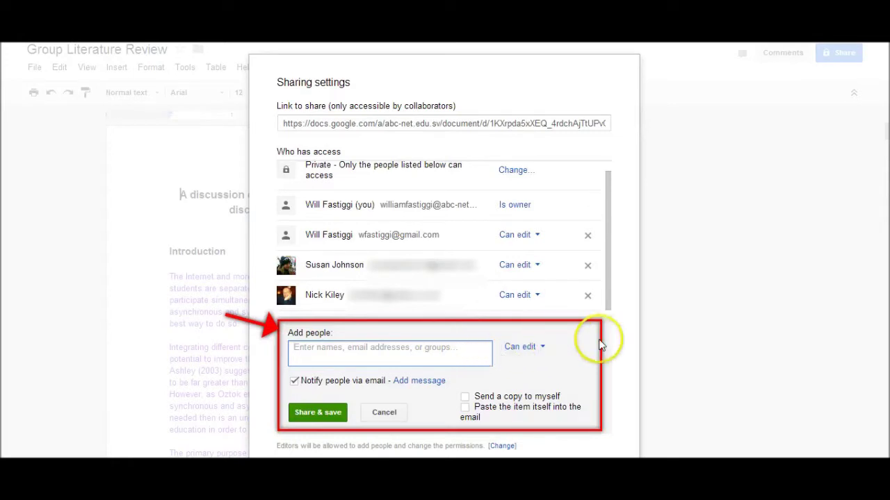
# Examine the access level choices available for the last two collaborators in the sharing list.
pyautogui.moveTo(608, 298)
pyautogui.mouseDown()
pyautogui.moveTo(608, 278)
pyautogui.moveTo(610, 307)
pyautogui.mouseUp()
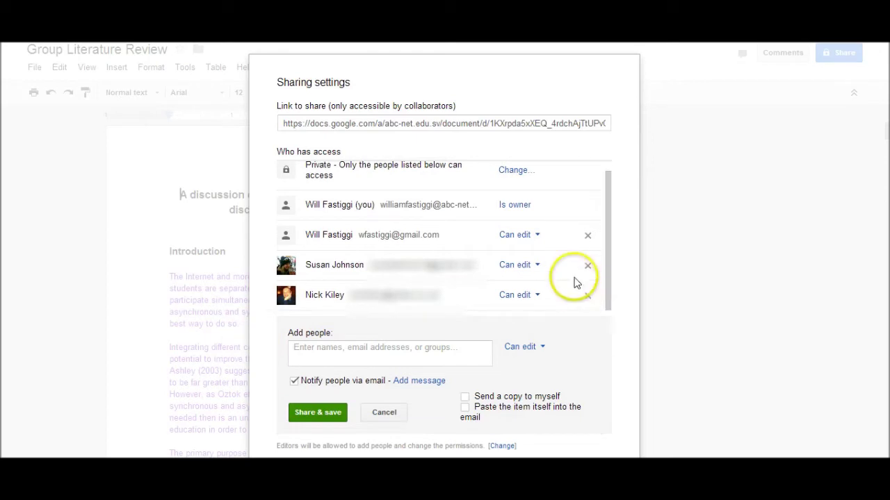
pyautogui.click(540, 265)
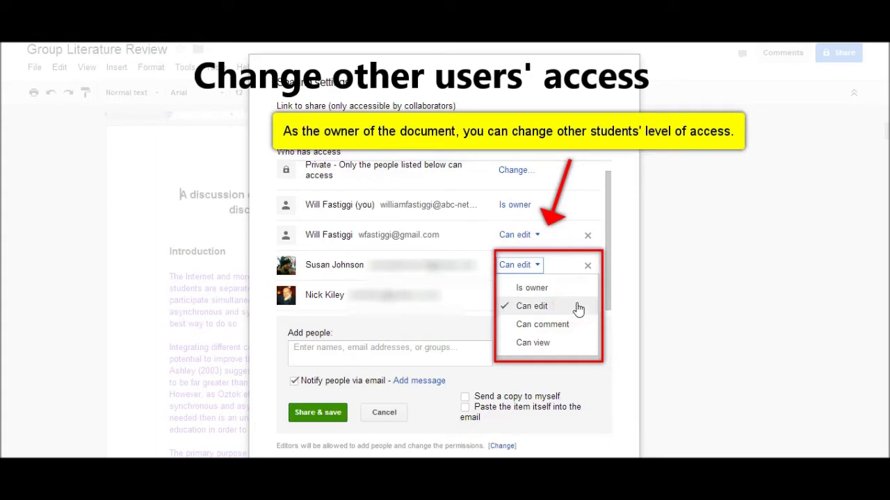
pyautogui.click(539, 267)
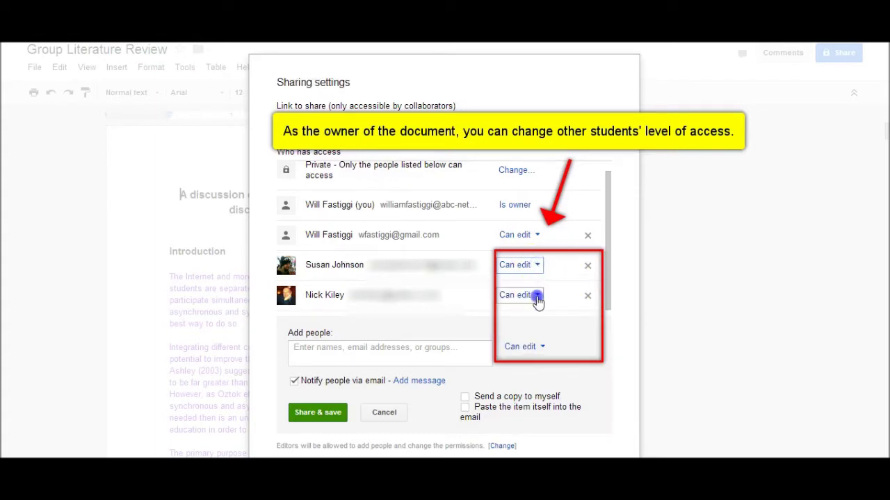
pyautogui.click(537, 298)
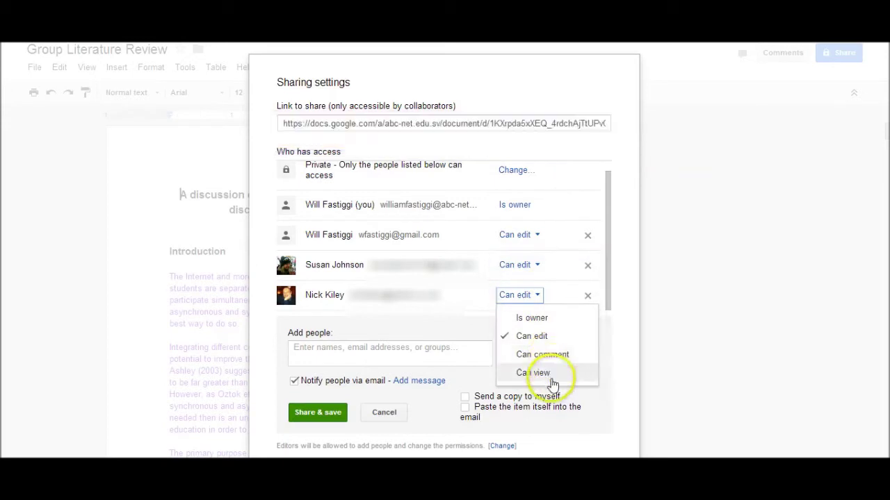
pyautogui.click(538, 296)
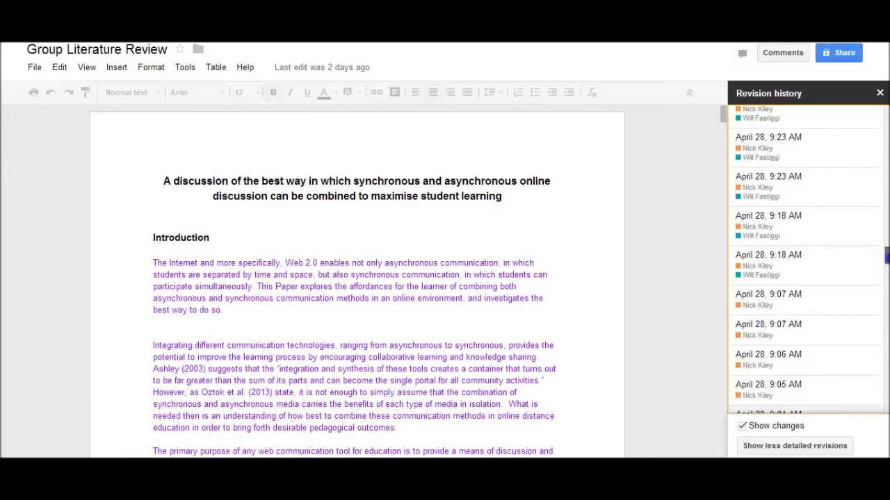
# Look through the document's detailed revision history to see which collaborators edited it on April 28.
pyautogui.scroll(3, 807, 264)
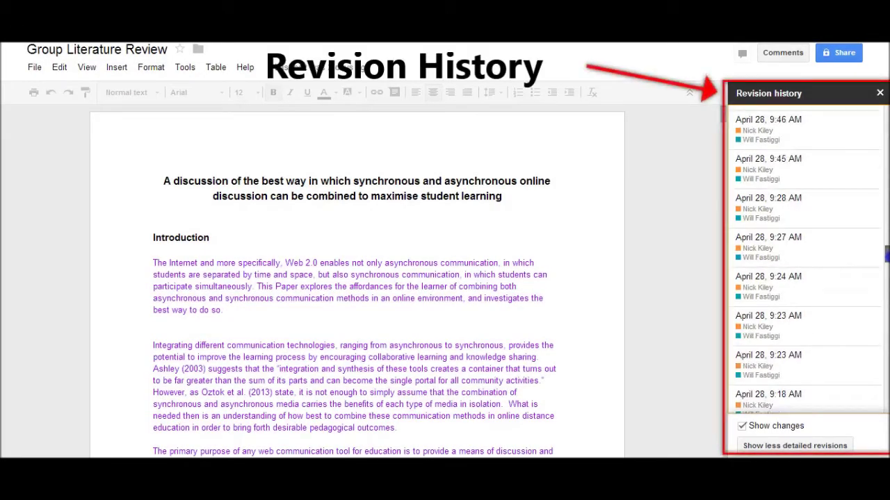
pyautogui.scroll(3, 806, 265)
pyautogui.scroll(6, 806, 264)
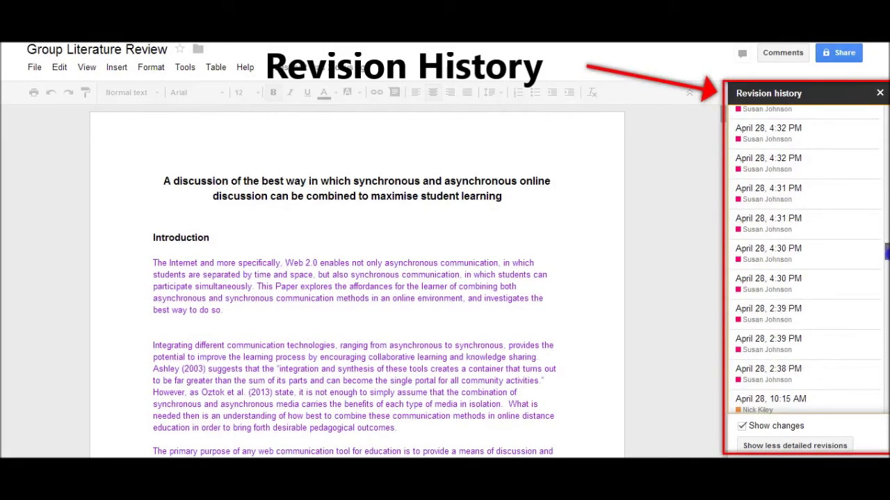
pyautogui.scroll(-5, 806, 265)
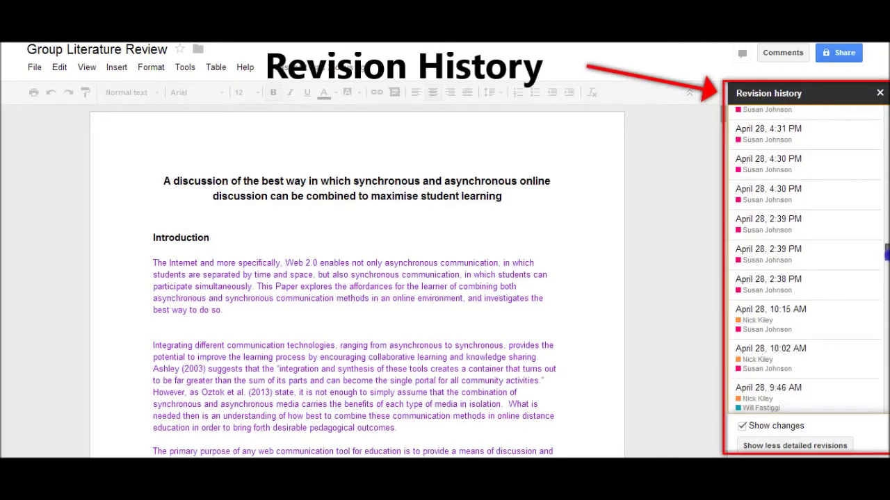
pyautogui.scroll(-2, 806, 264)
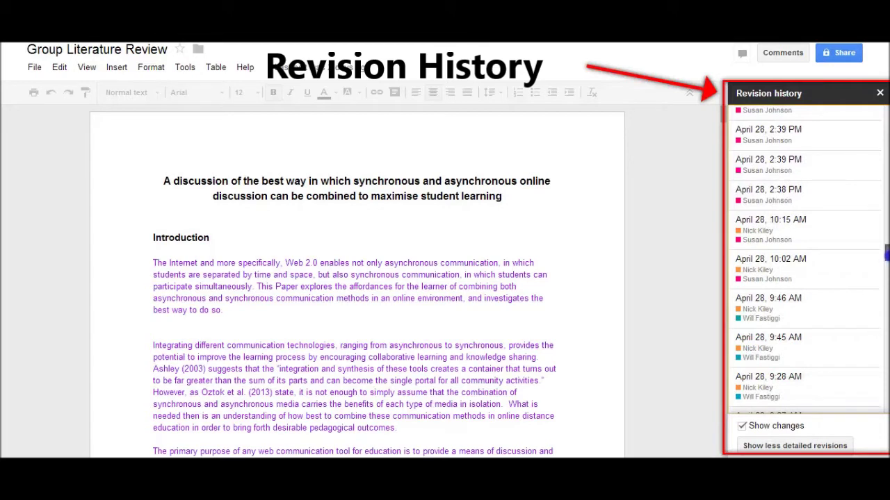
pyautogui.scroll(-2, 806, 264)
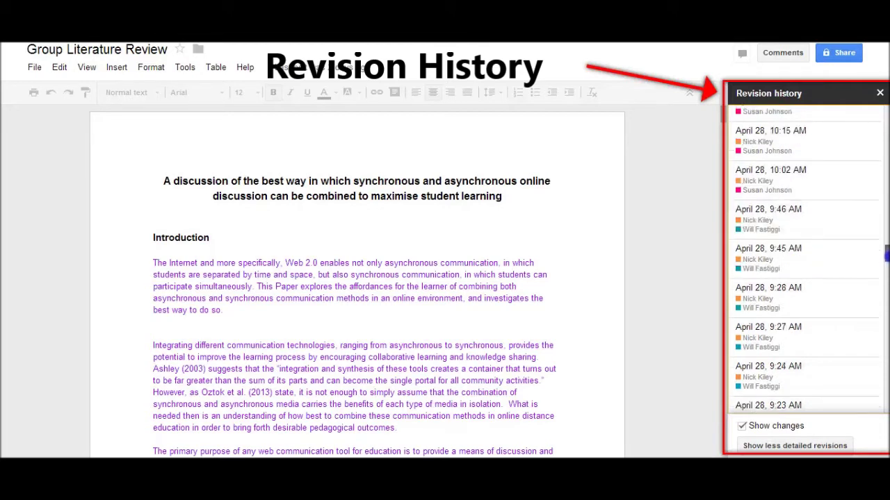
pyautogui.scroll(-2, 806, 264)
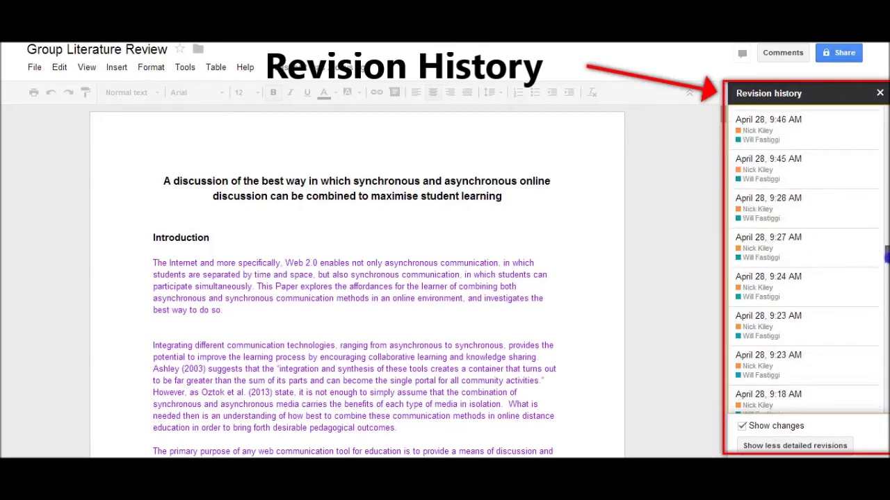
pyautogui.scroll(-6, 806, 264)
pyautogui.scroll(-4, 806, 264)
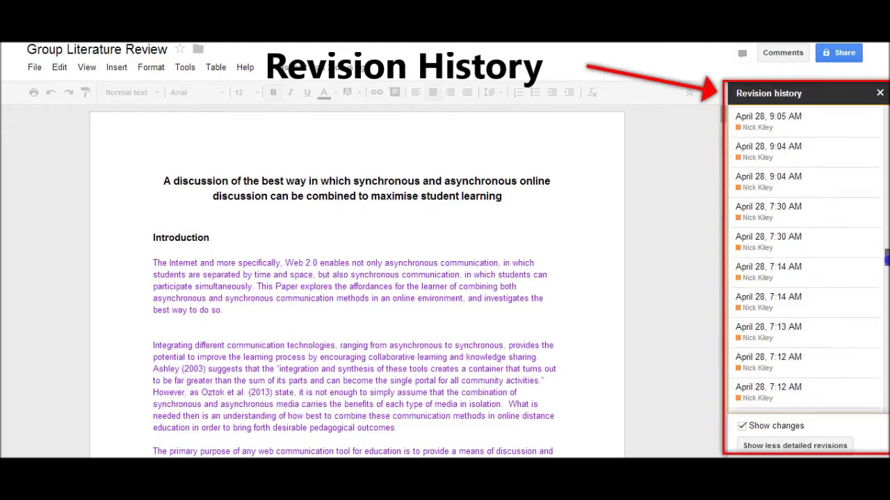
pyautogui.scroll(4, 806, 264)
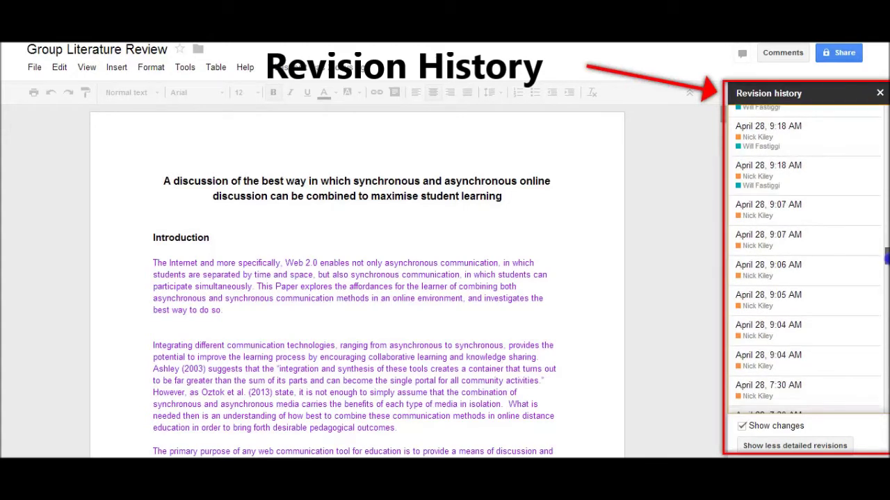
# Preview the earlier April 28 versions of the document from 9:18 AM and 9:07 AM.
pyautogui.click(783, 182)
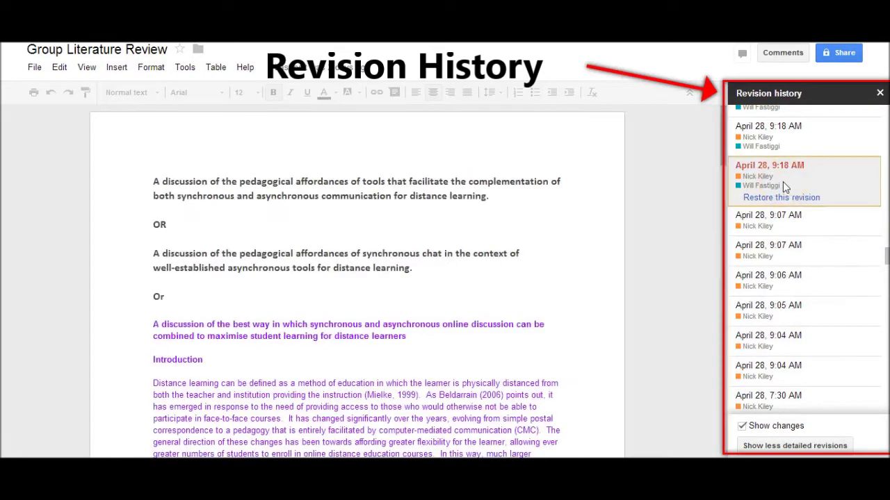
pyautogui.click(801, 227)
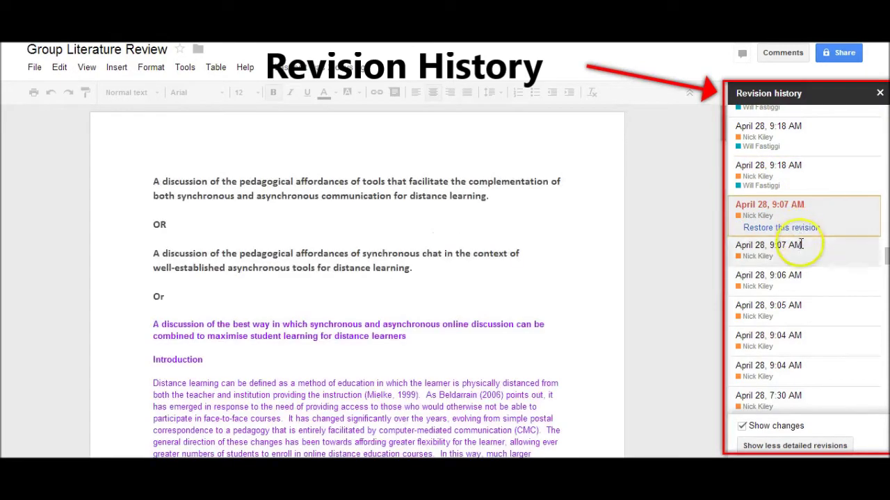
pyautogui.click(801, 245)
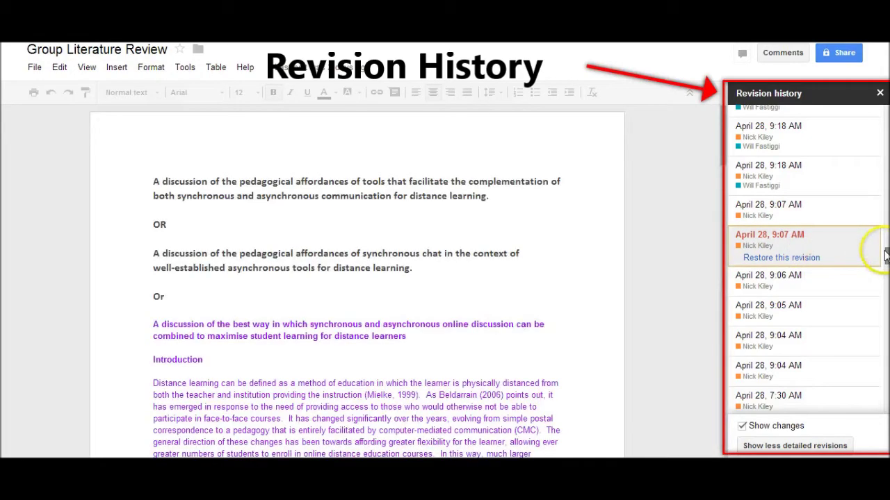
pyautogui.moveTo(885, 255); pyautogui.dragTo(885, 244)
pyautogui.click(804, 207)
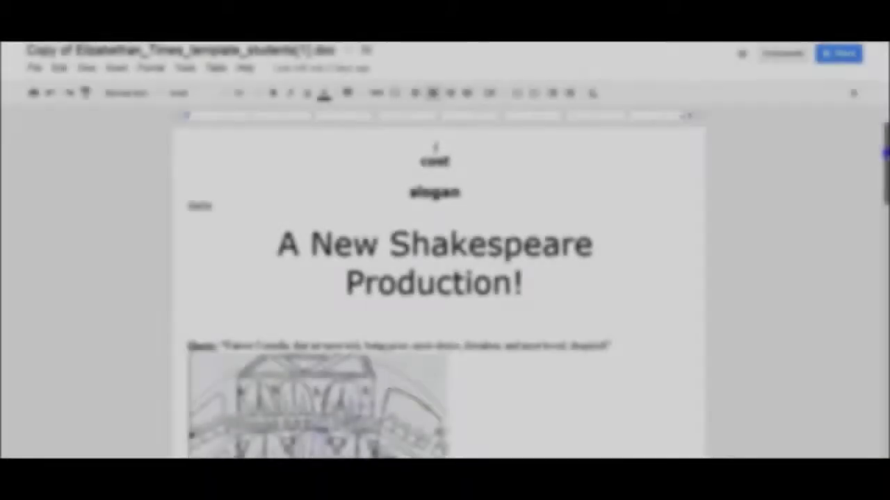
# Make the word "date" above the main headline of the Elizabethan Times template copy bold.
pyautogui.moveTo(886, 183); pyautogui.dragTo(876, 254)
pyautogui.moveTo(376, 304)
pyautogui.mouseDown()
pyautogui.moveTo(151, 301)
pyautogui.moveTo(391, 301)
pyautogui.mouseUp()
pyautogui.moveTo(877, 278)
pyautogui.mouseDown()
pyautogui.moveTo(886, 244)
pyautogui.moveTo(882, 162)
pyautogui.mouseUp()
pyautogui.moveTo(226, 208); pyautogui.dragTo(179, 207)
pyautogui.click(274, 93)
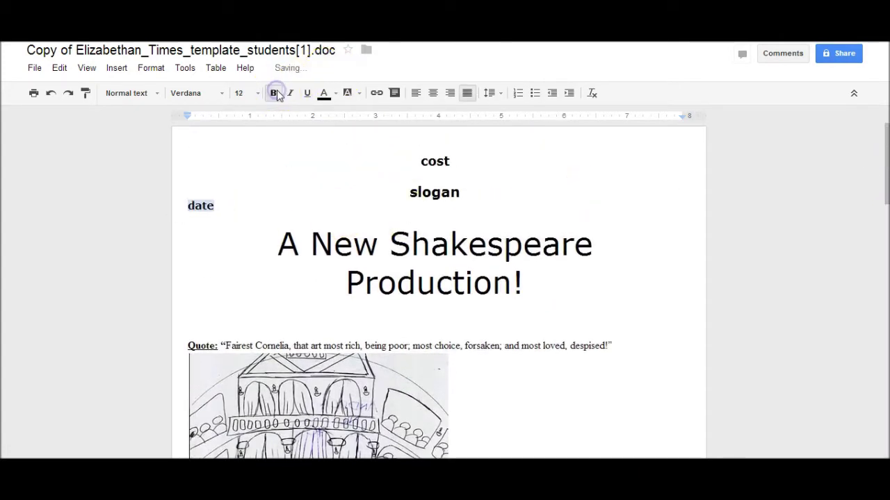
# Add the placeholder text "(write cost here)" after the word "cost" in the heading area.
pyautogui.click(498, 189)
pyautogui.click(461, 160)
pyautogui.write('(write cost here')
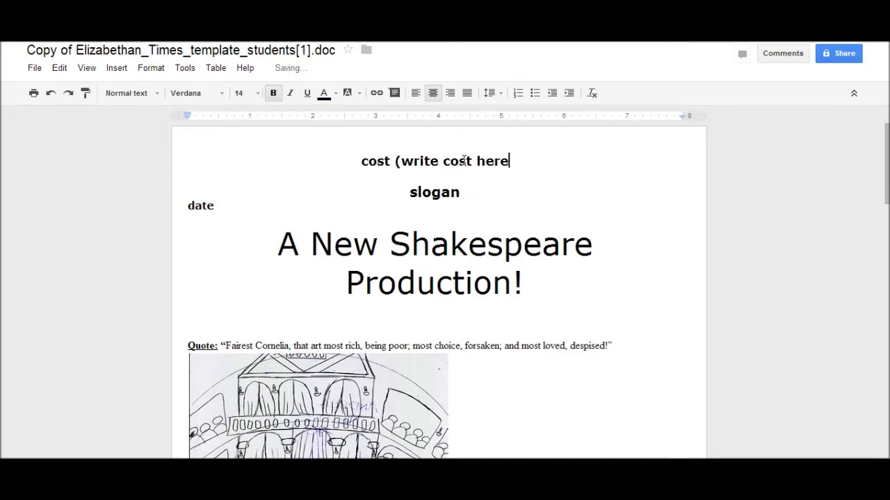
pyautogui.write(')')
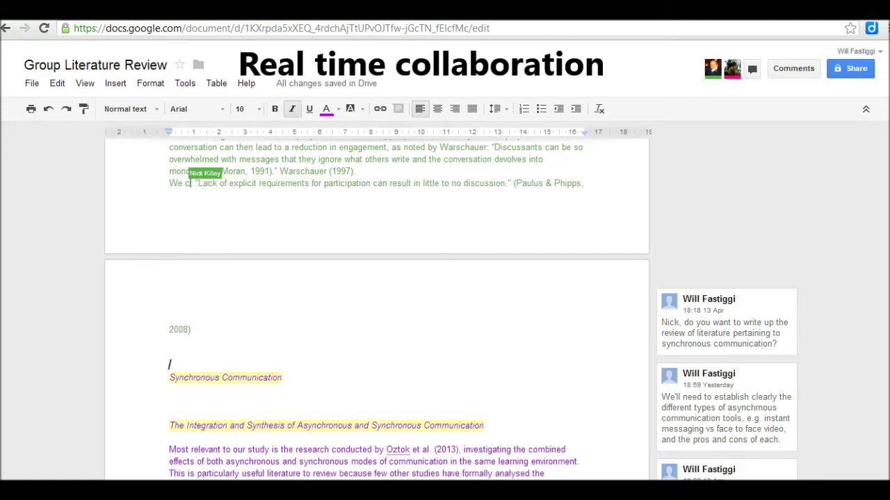
# In Group Literature Review, add two lines above the Synchronous Communication heading and start a non-italic paragraph there with "The".
pyautogui.write('The')
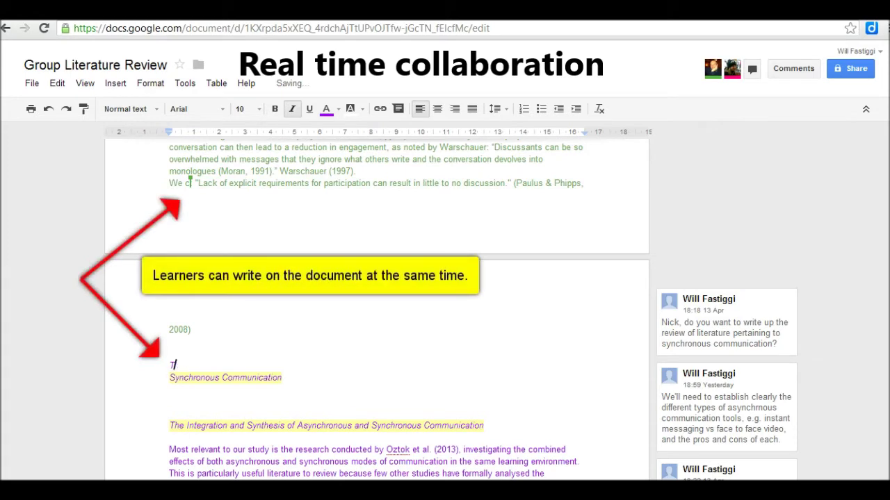
pyautogui.press('Return')
pyautogui.press('Return')
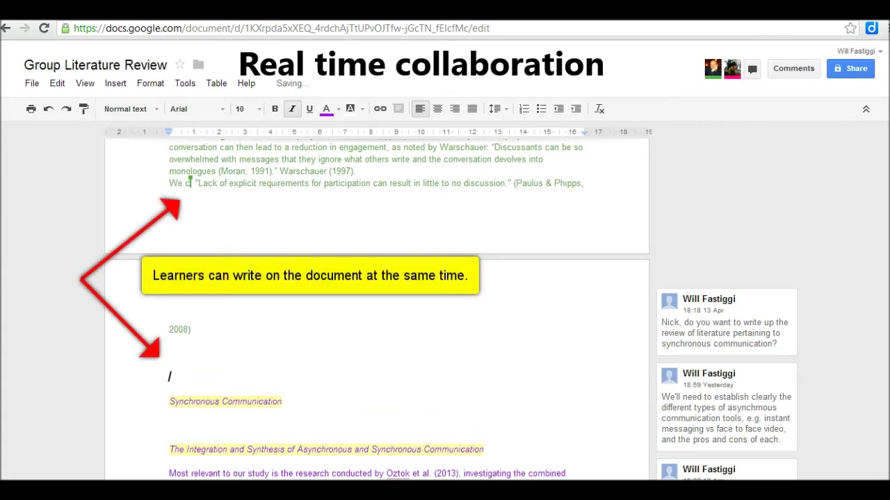
pyautogui.hotkey('ctrl', 'i')
pyautogui.hotkey('ctrl', 'i')
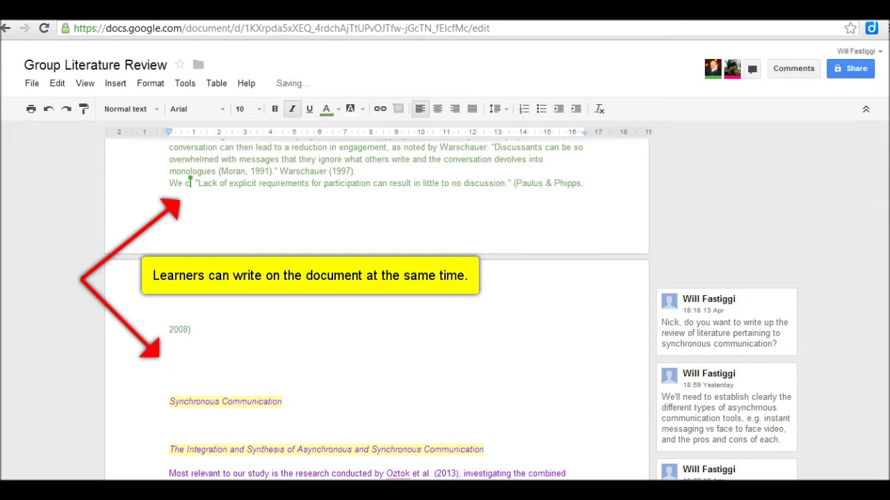
pyautogui.hotkey('ctrl', 'i')
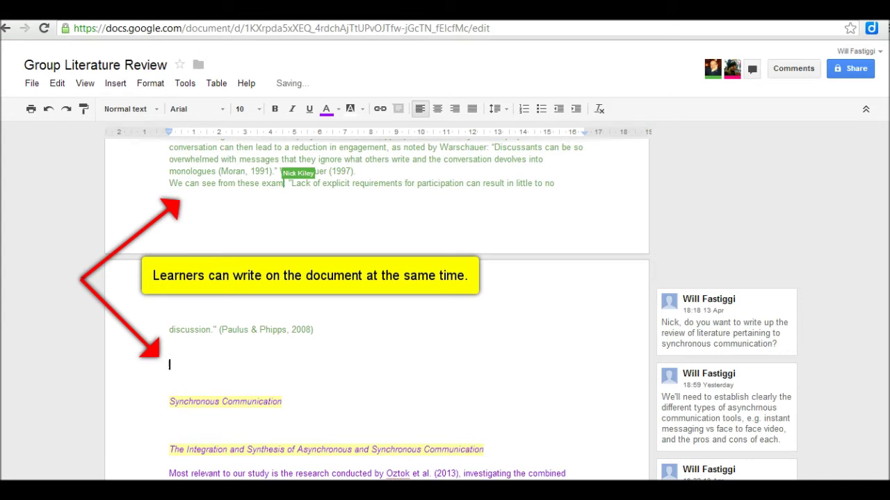
pyautogui.write('The')
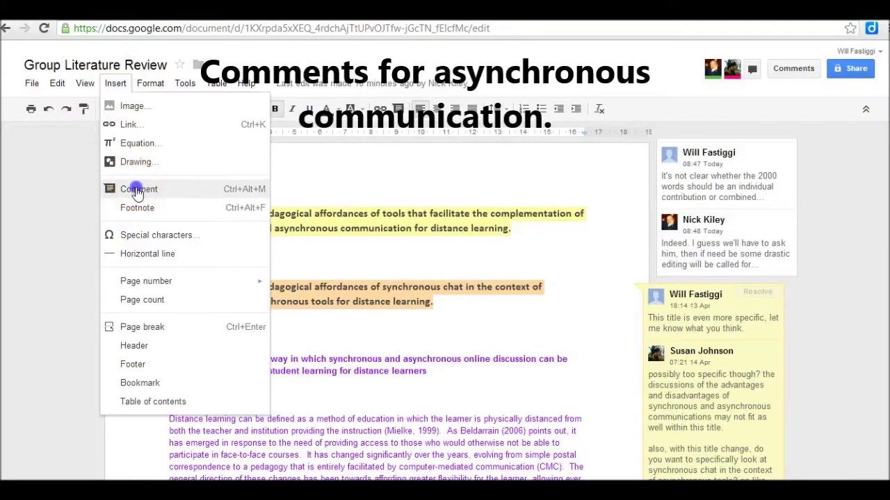
# Add a comment to the first proposed title of the literature review, asking the named collaborator "What do you think of this title".
pyautogui.click(139, 190)
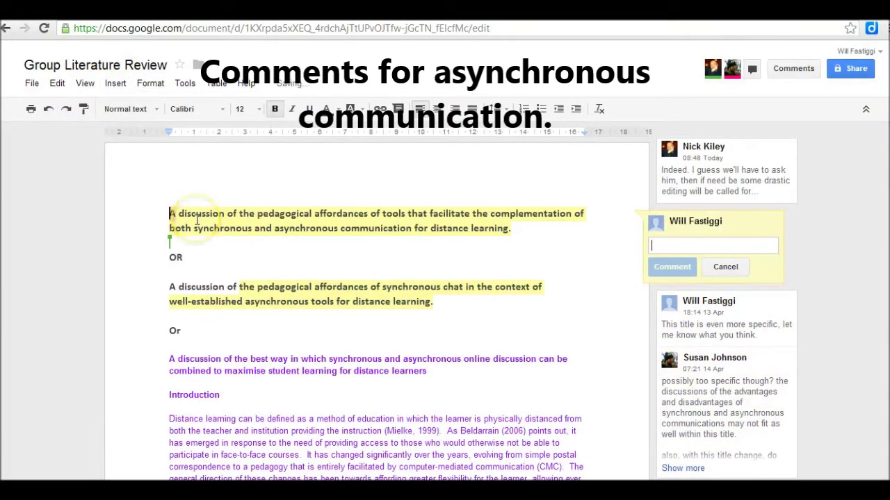
pyautogui.write('What do you think of this')
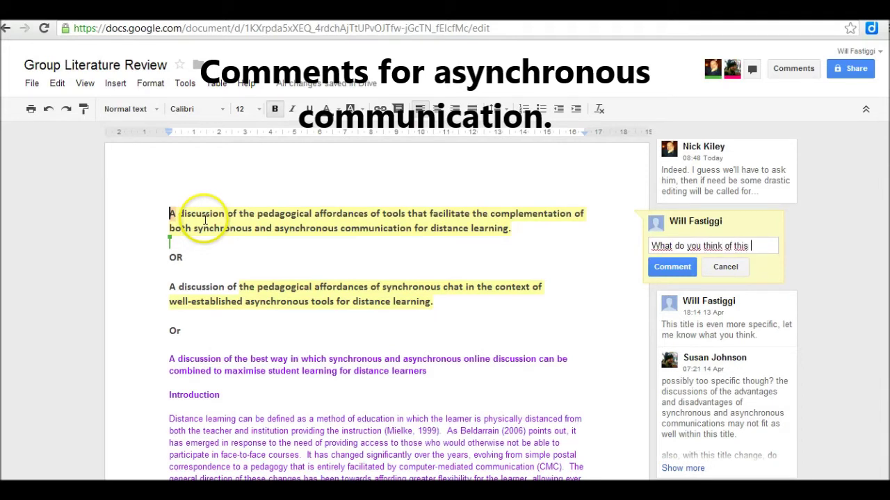
pyautogui.write('title')
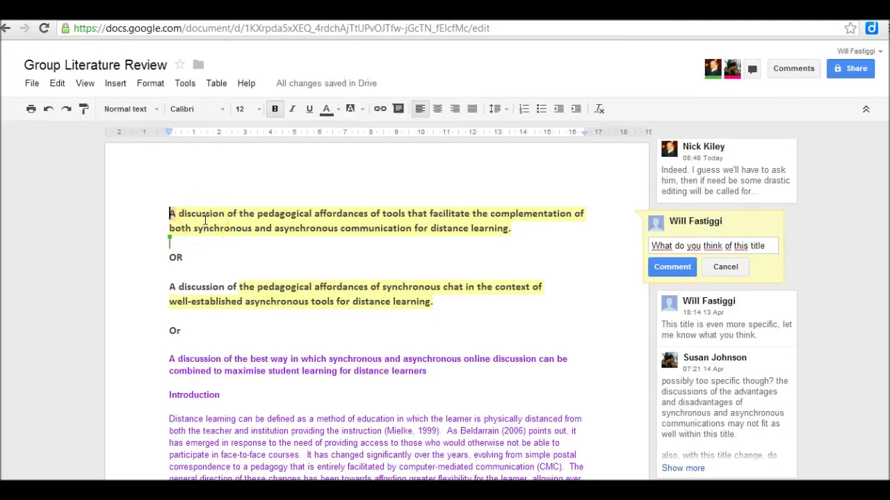
pyautogui.write(' Nick?')
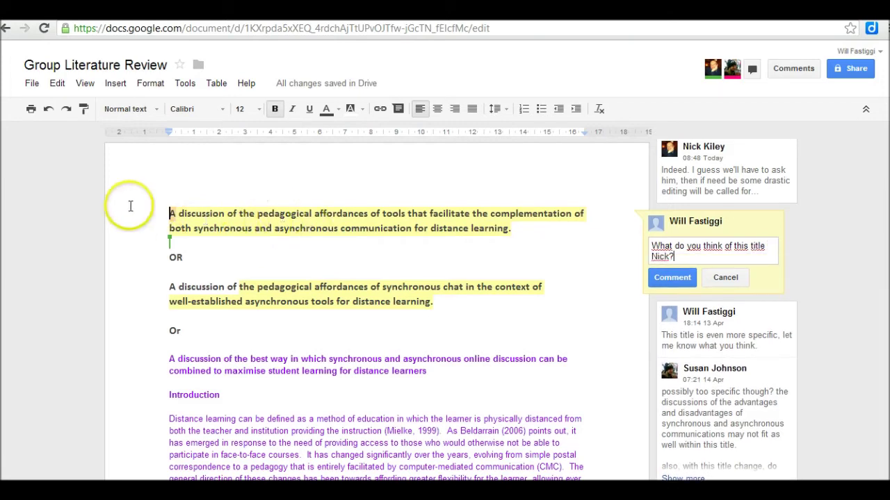
pyautogui.click(669, 278)
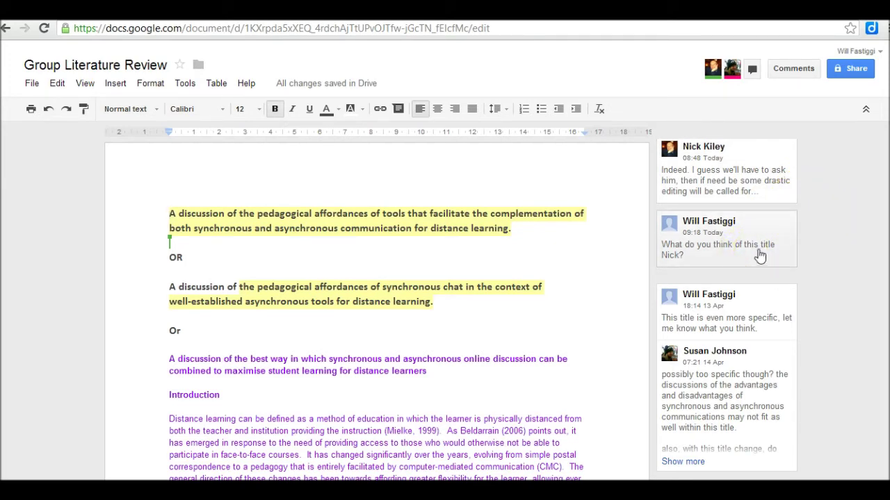
pyautogui.click(646, 306)
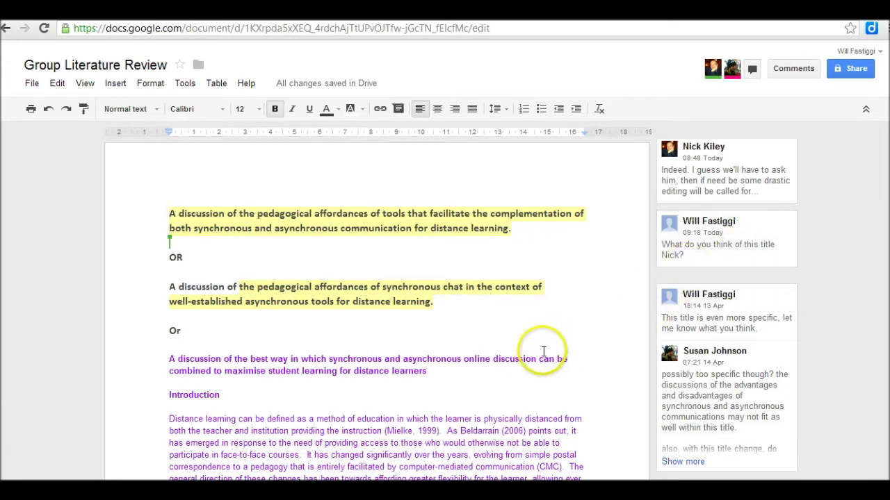
pyautogui.click(125, 86)
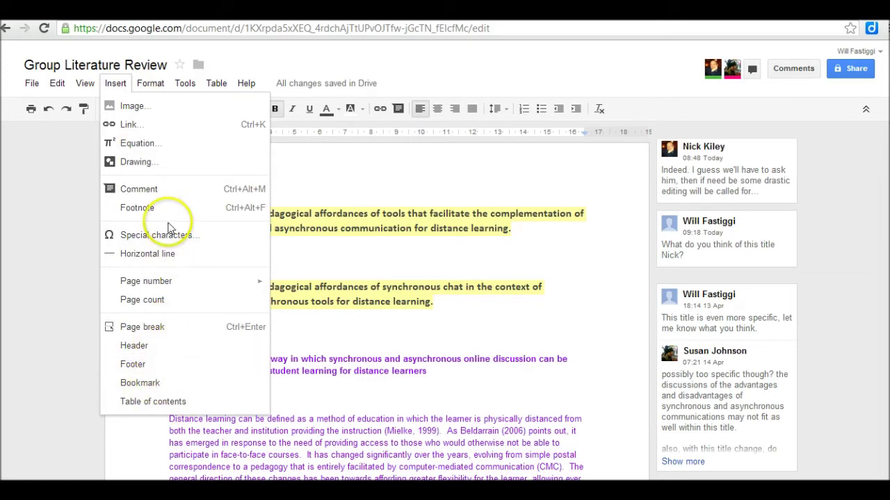
pyautogui.click(159, 193)
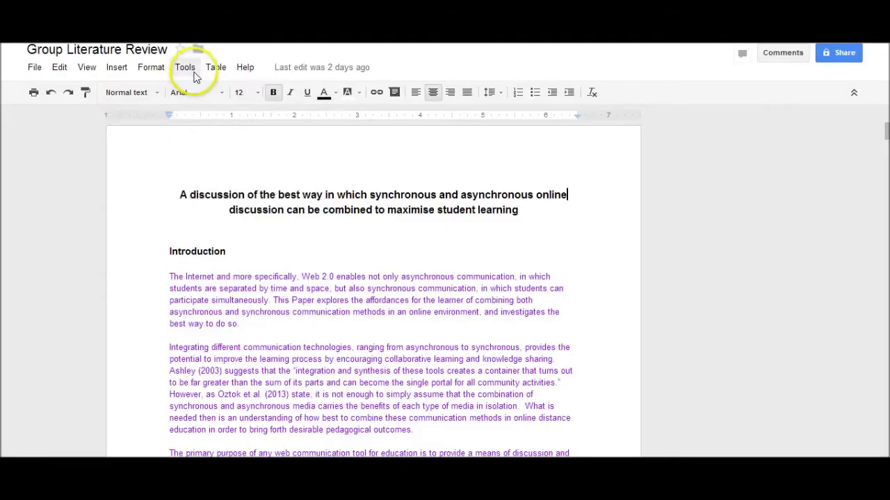
# Search for "synchronous communication" with the Research tool and preview the asaecenter.org article on Synchronous and Asynchronous Communication Tools.
pyautogui.click(185, 68)
pyautogui.click(195, 92)
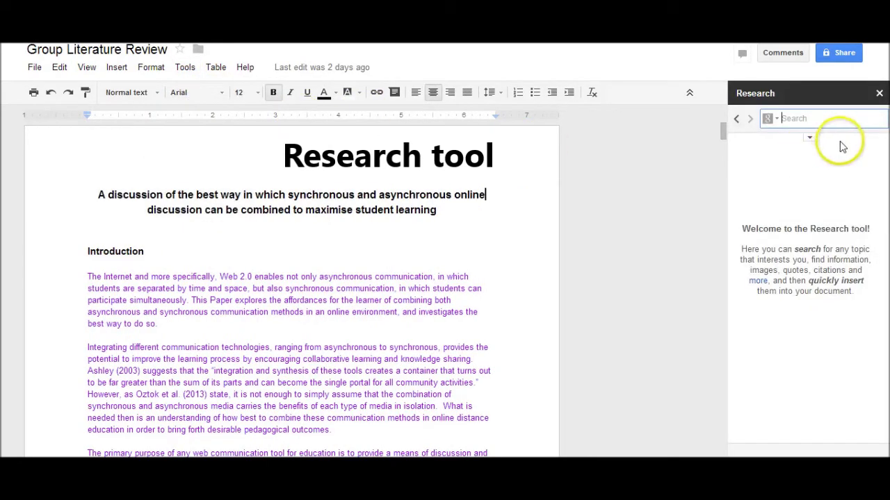
pyautogui.write('sync')
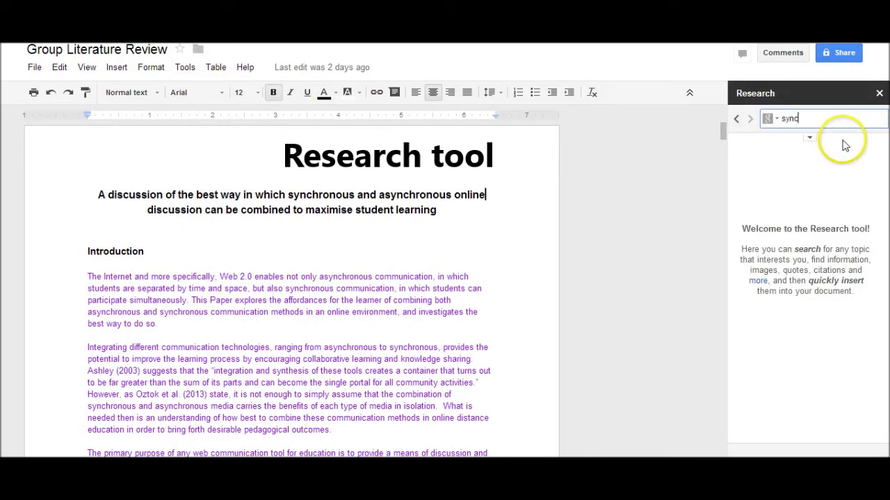
pyautogui.write('hronous')
pyautogui.press('Return')
pyautogui.write('communi')
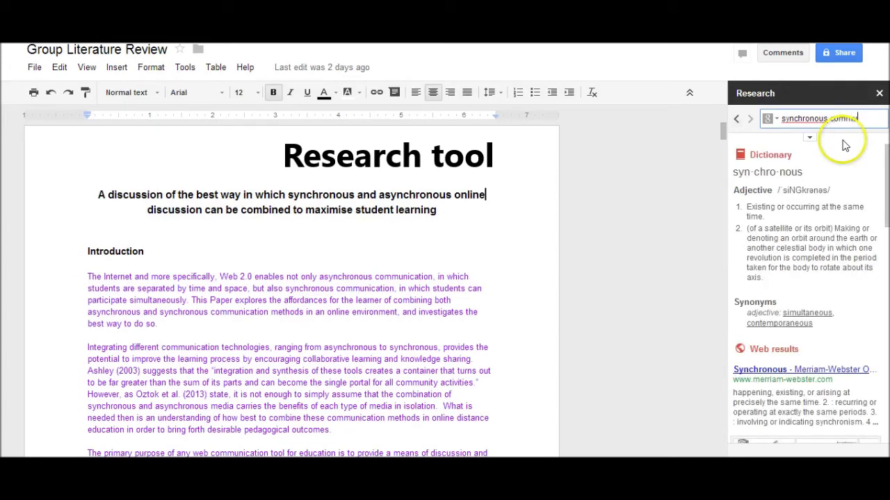
pyautogui.write('cation')
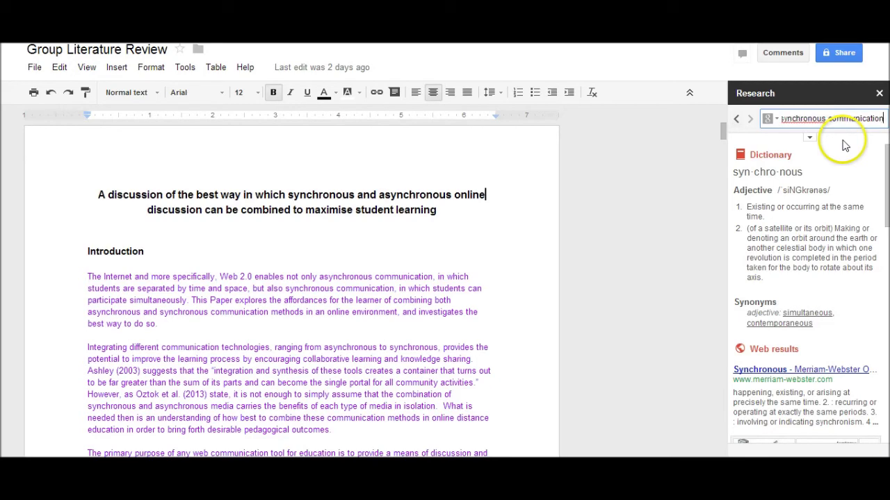
pyautogui.press('Return')
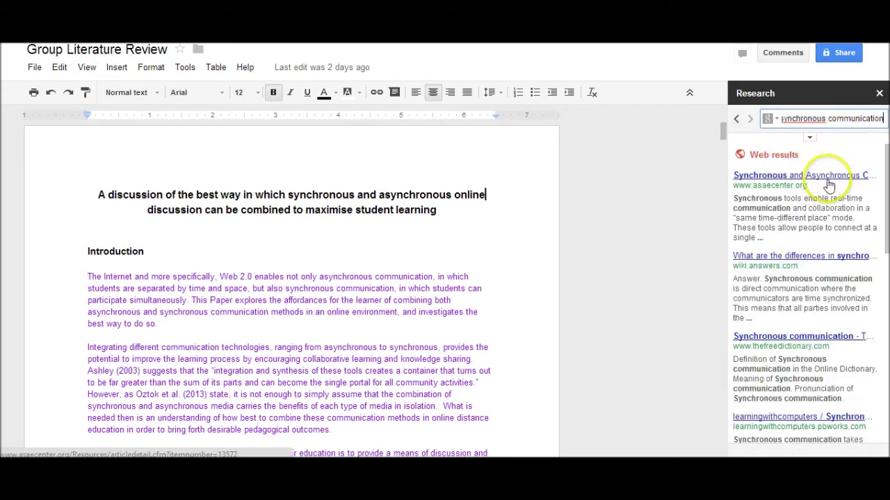
pyautogui.moveTo(829, 183)
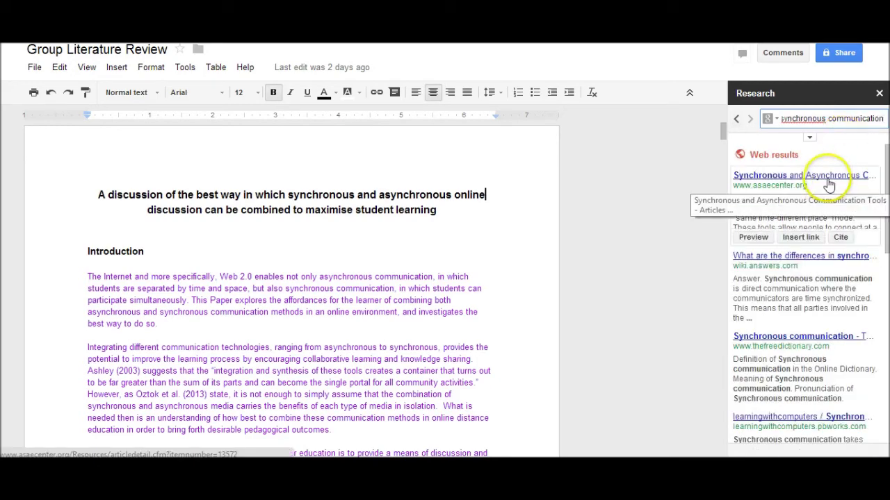
pyautogui.click(768, 239)
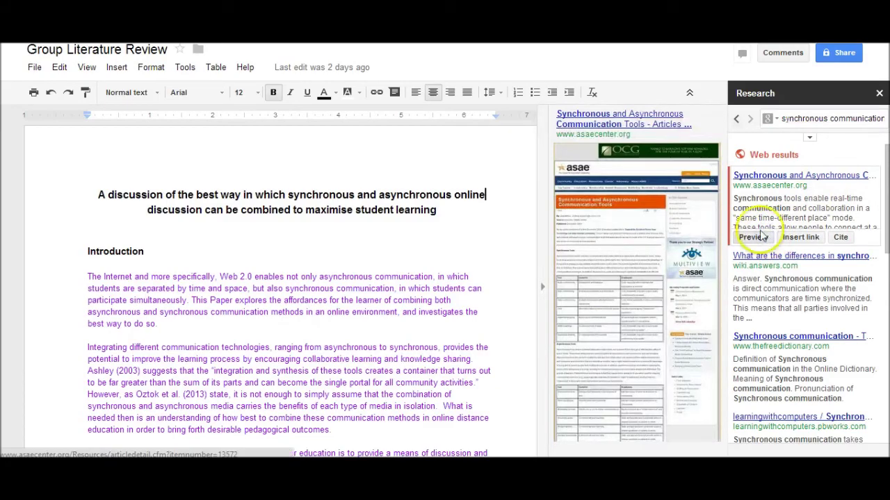